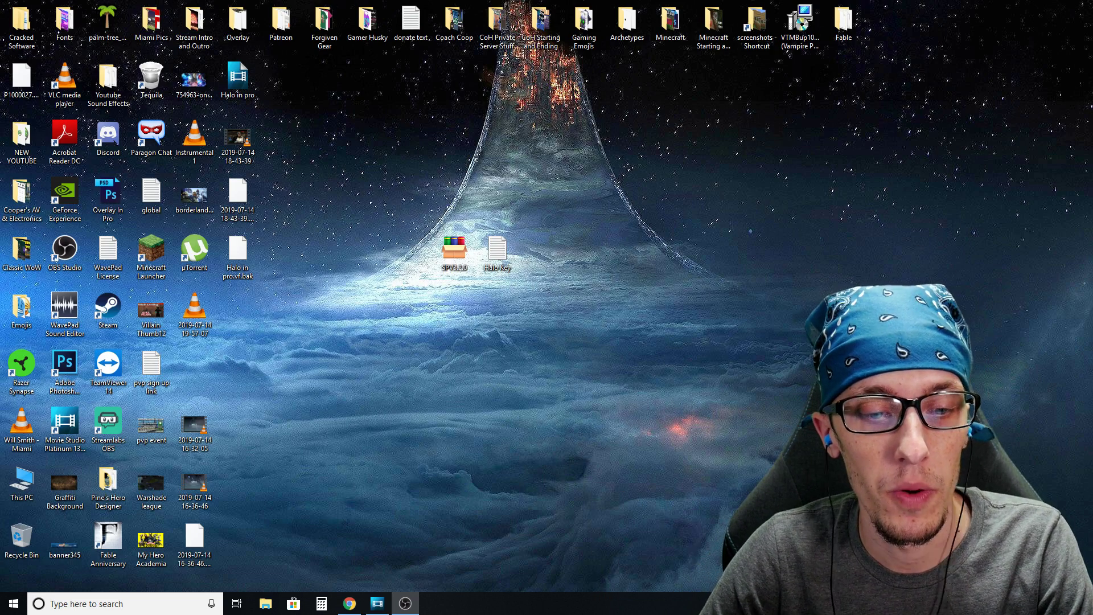
On the ModDB SPV3 page in Chrome, start the SPV3 2.0 full-version download
click(349, 605)
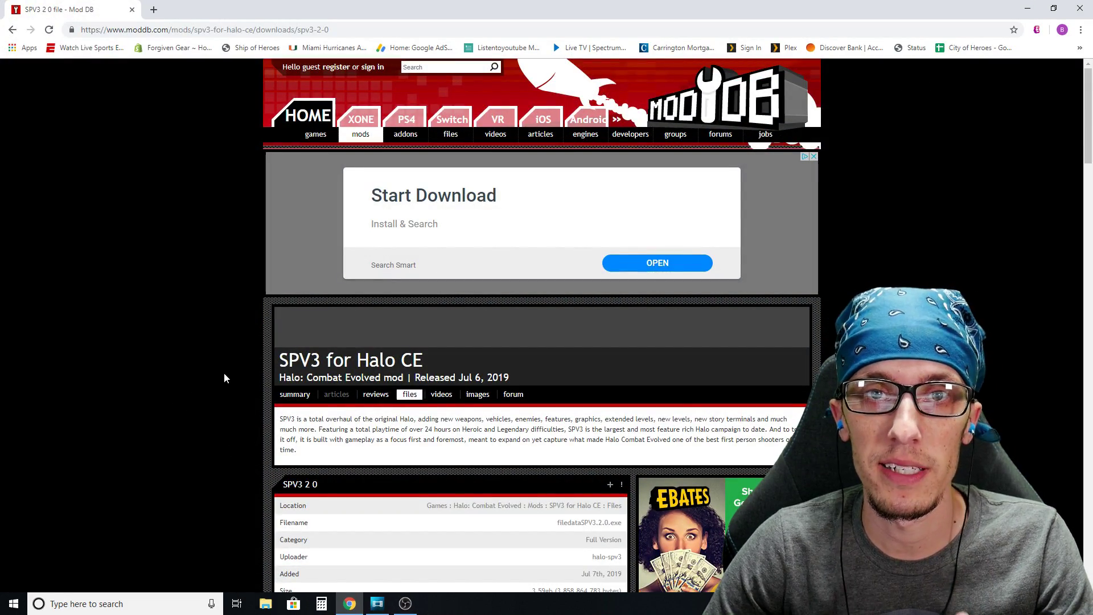
scroll(251, 333, down, 4)
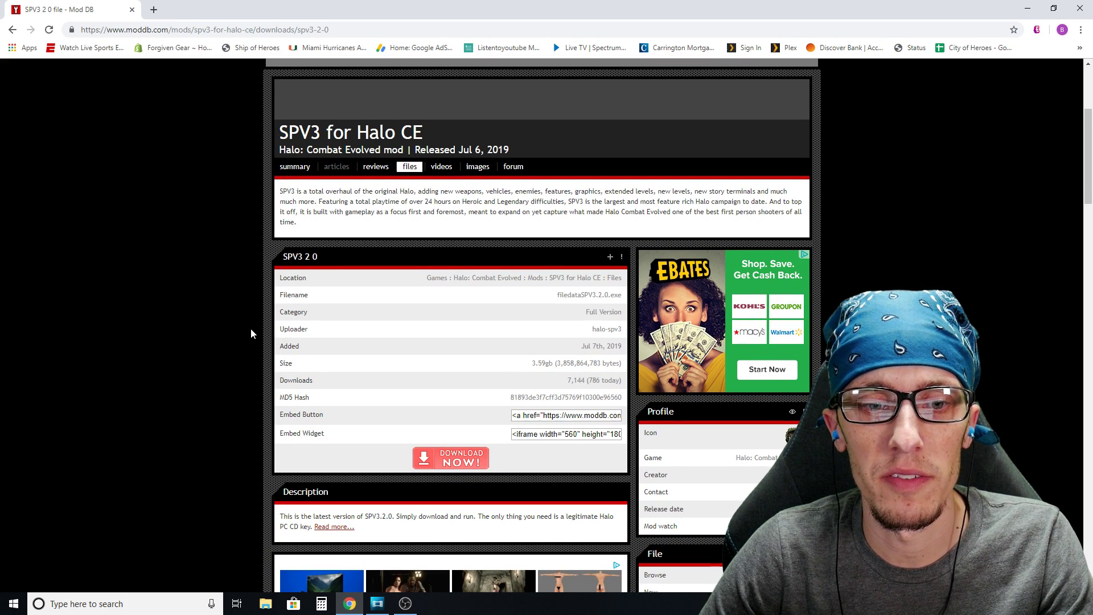
scroll(251, 333, down, 2)
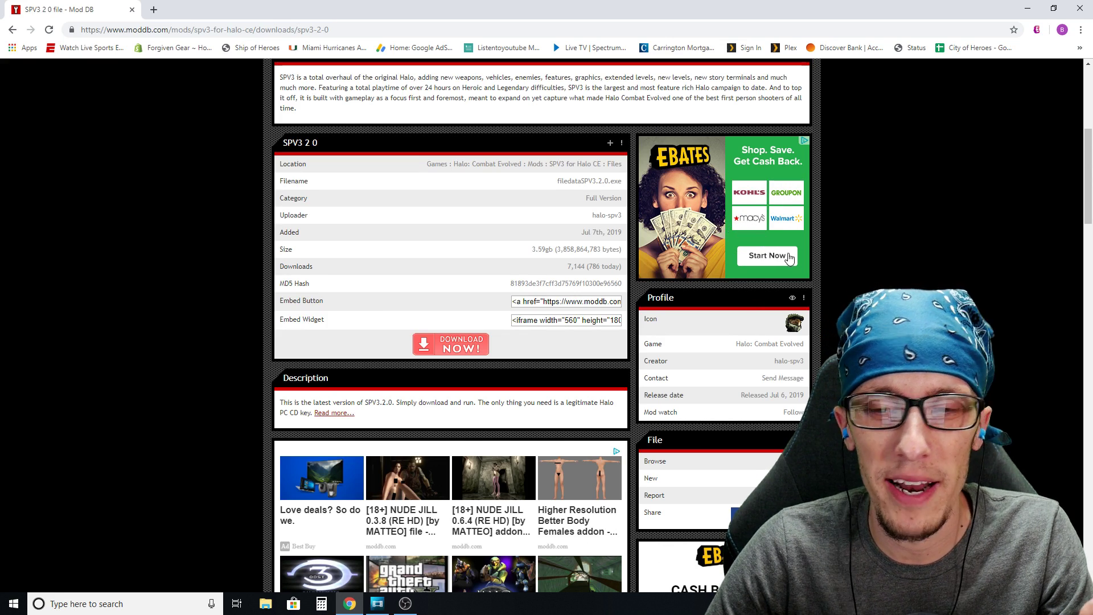
scroll(296, 377, up, 1)
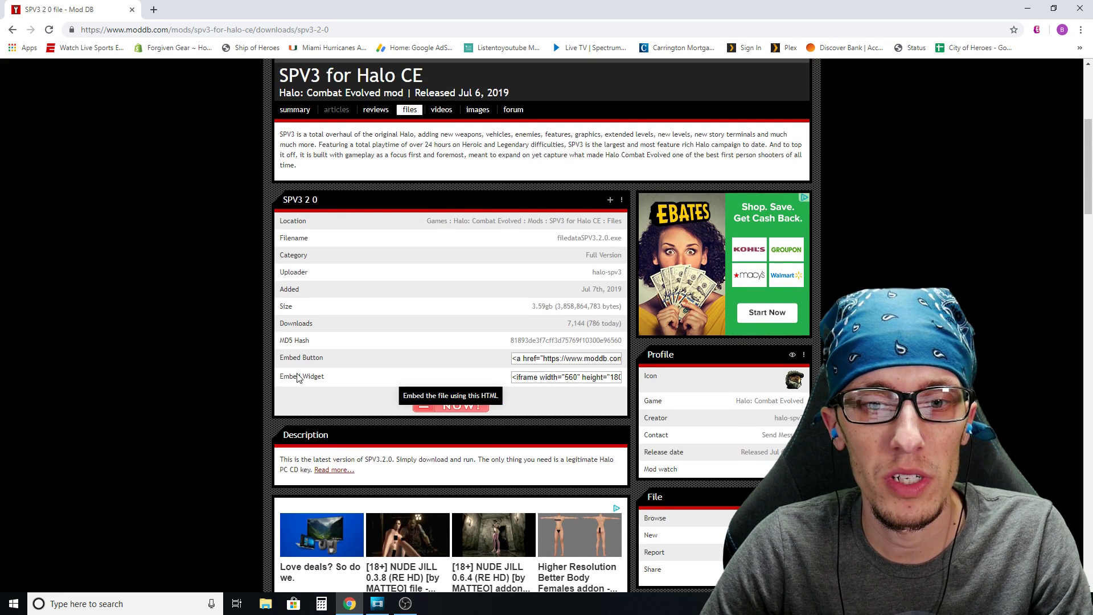
scroll(370, 364, down, 1)
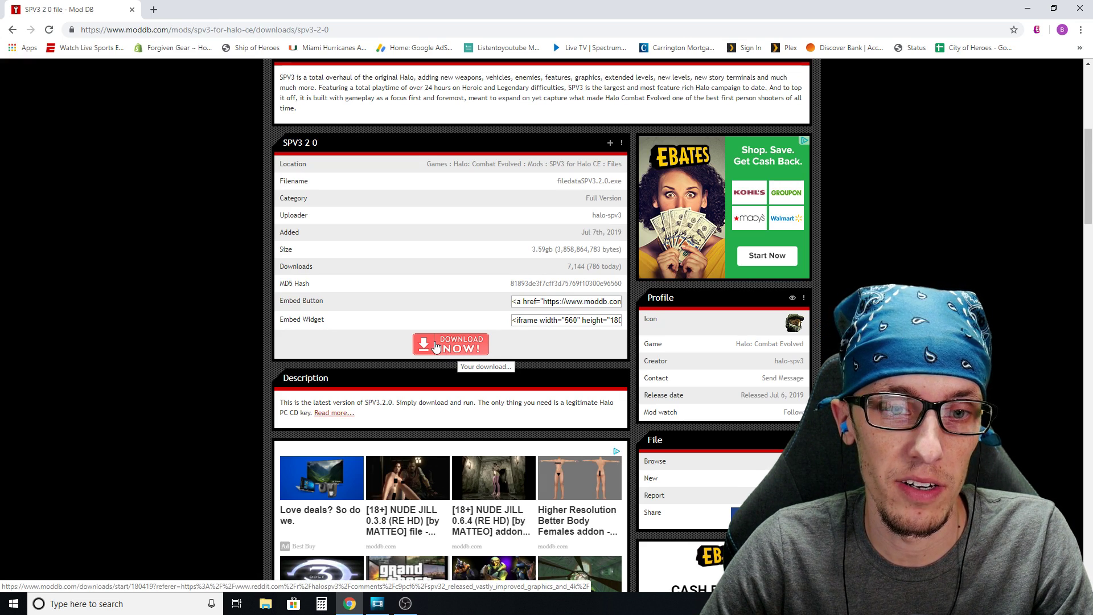
click(436, 347)
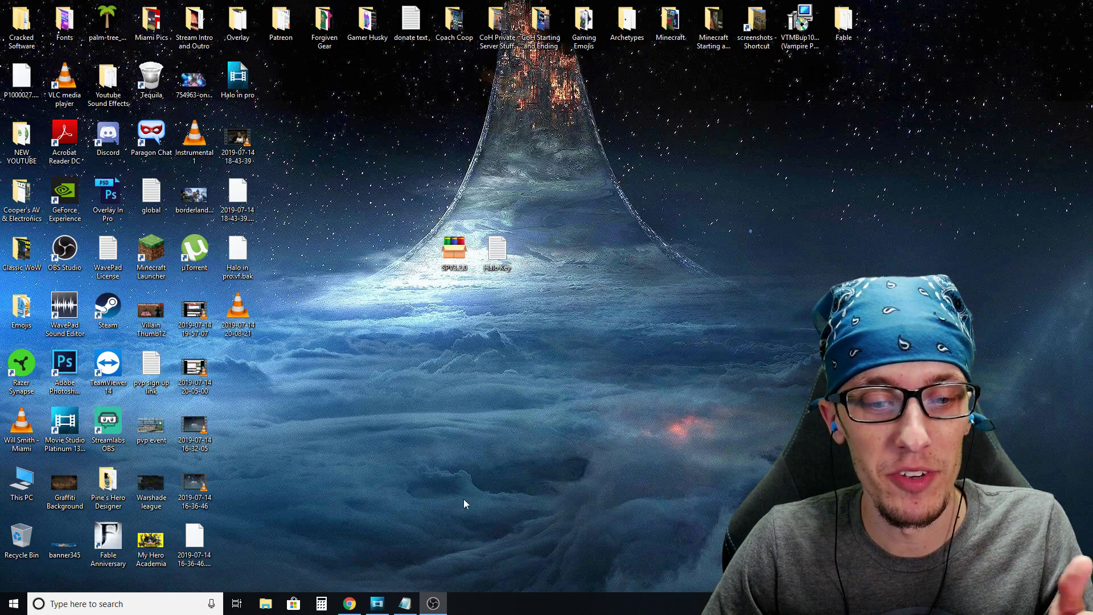
Minimize Chrome, extract the SPV3.2.0 archive on the desktop and choose Install SPV3
click(349, 603)
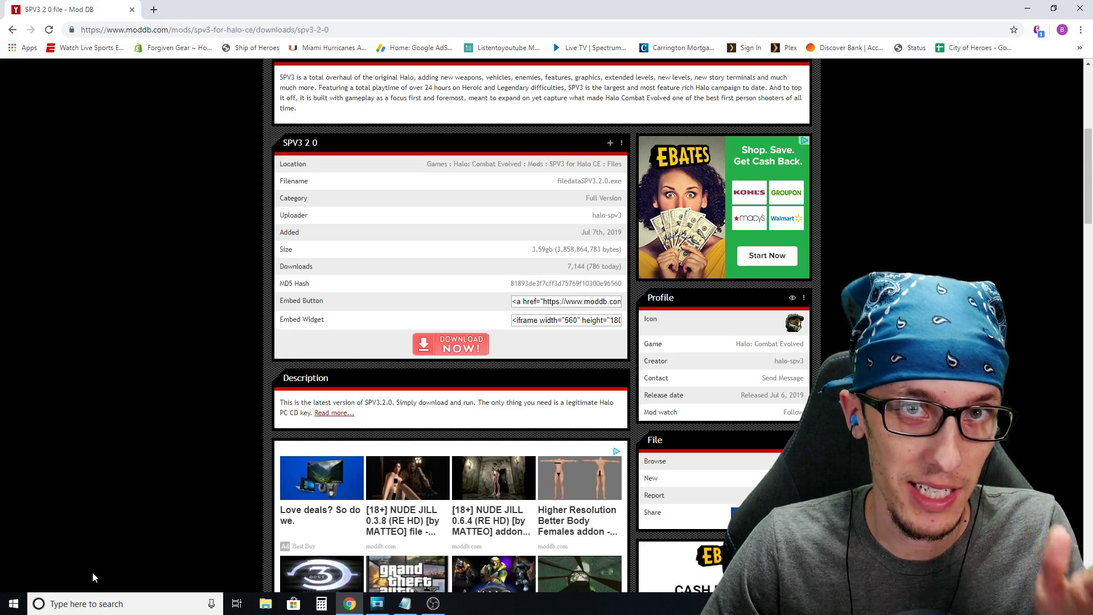
click(1028, 8)
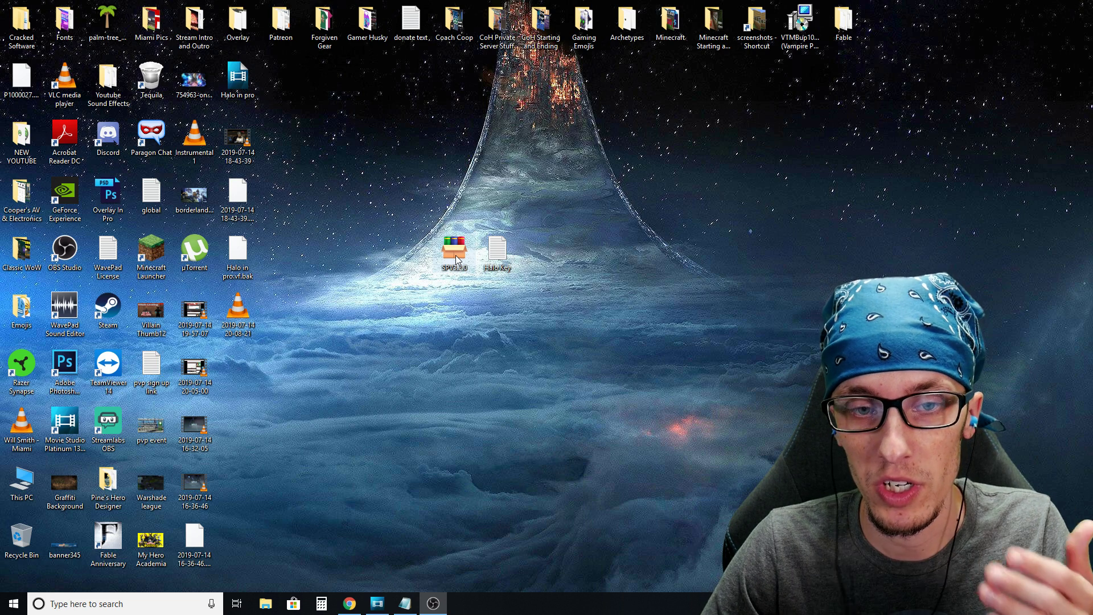
double_click(457, 255)
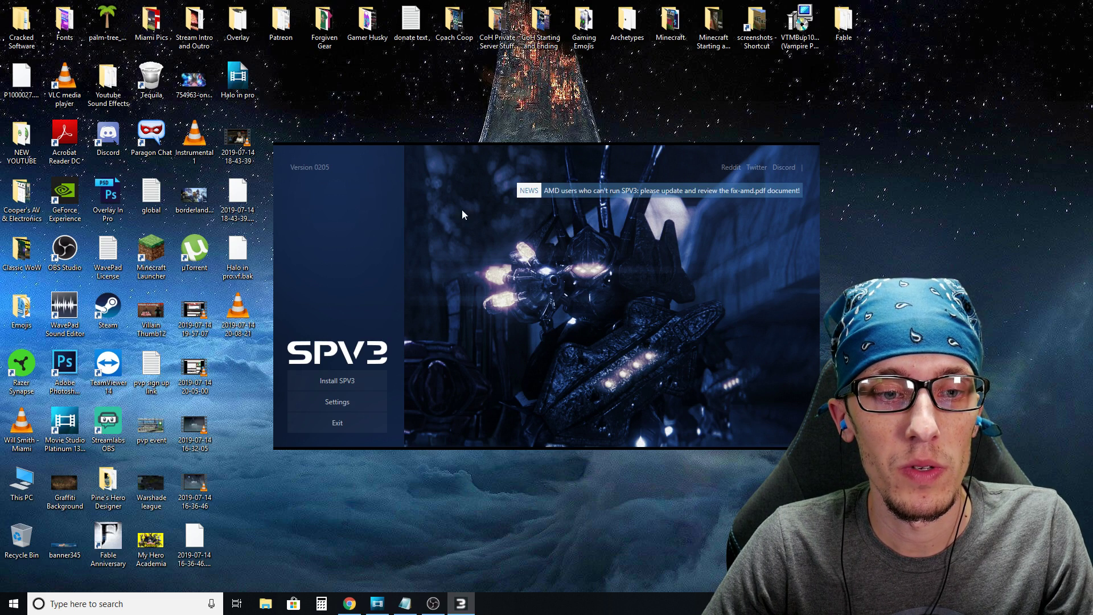
click(336, 383)
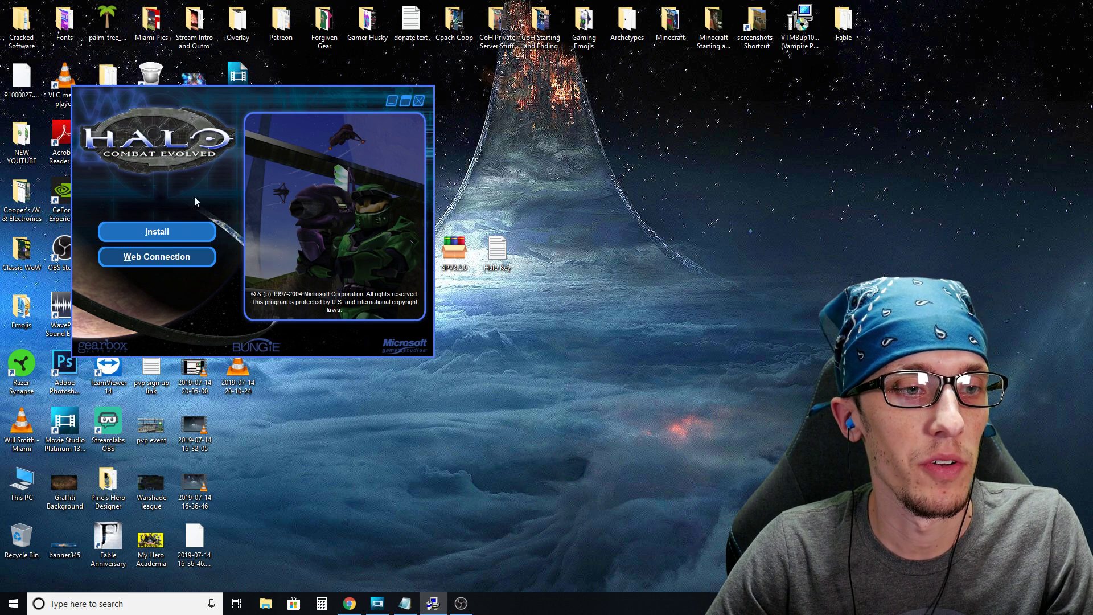
Start the Halo Custom Edition install and open the Halo Key note beside the setup window
click(152, 231)
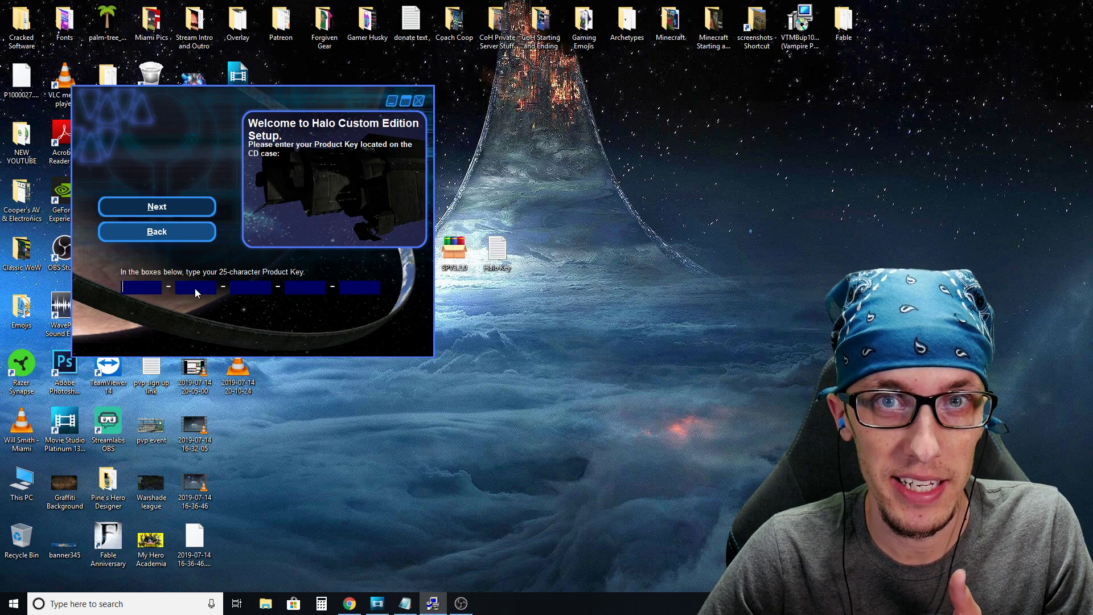
double_click(497, 251)
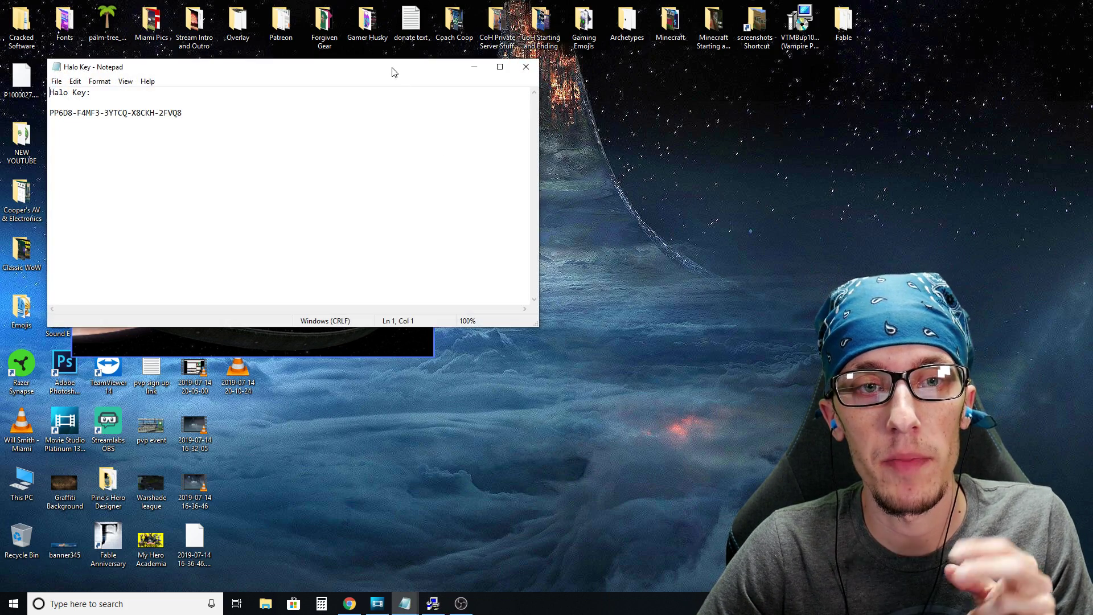
drag(378, 68, 835, 95)
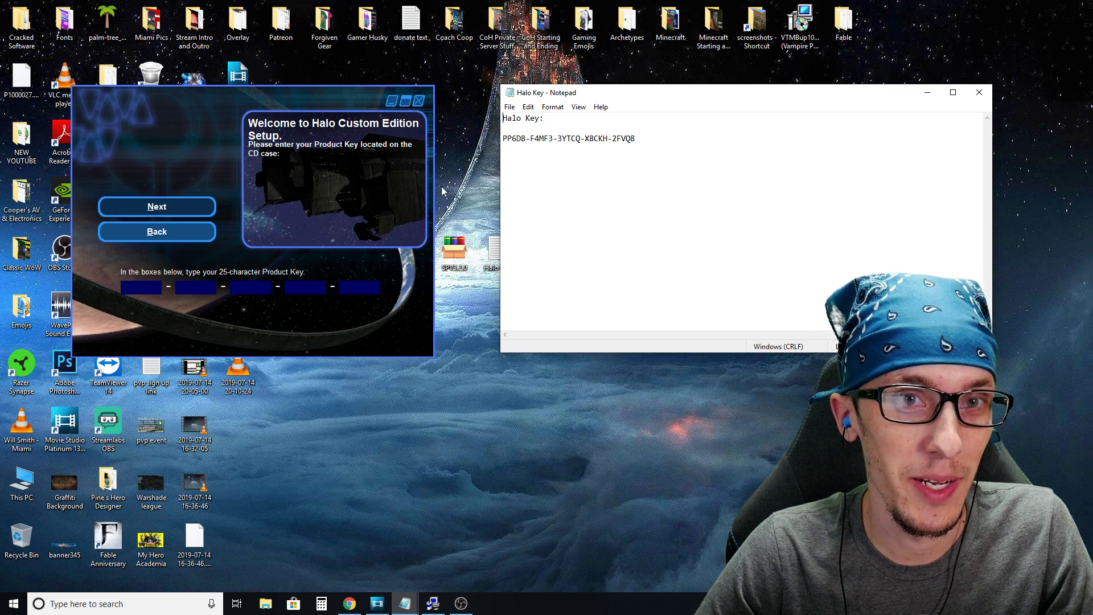
Enter the 25-character product key from the Halo Key note into the key boxes
click(152, 289)
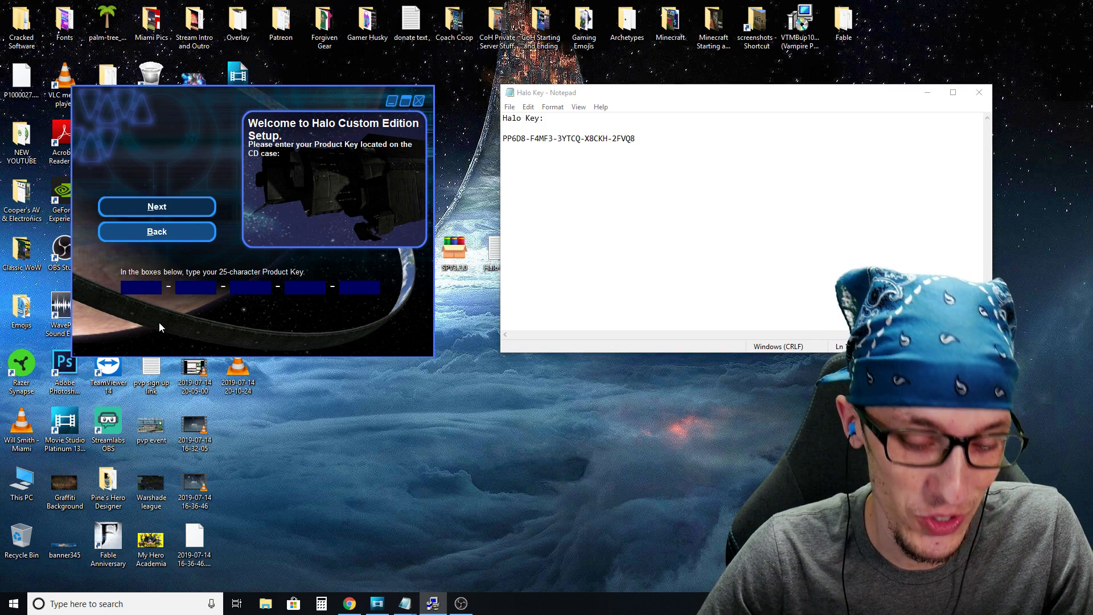
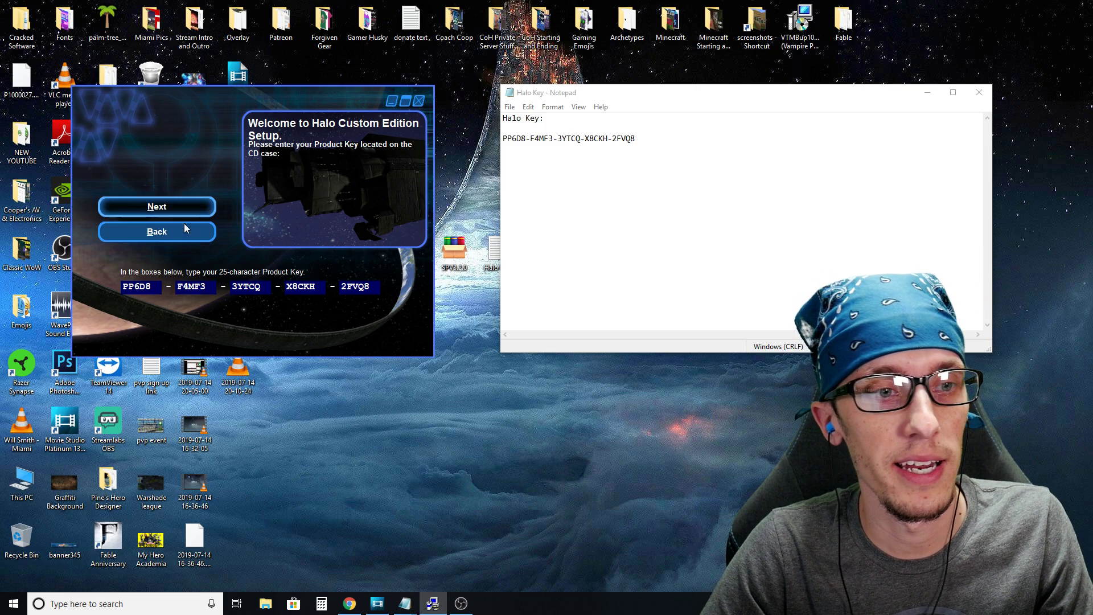
Install Halo Custom Edition without GameSpy Arcade, then close the finished setup
click(162, 210)
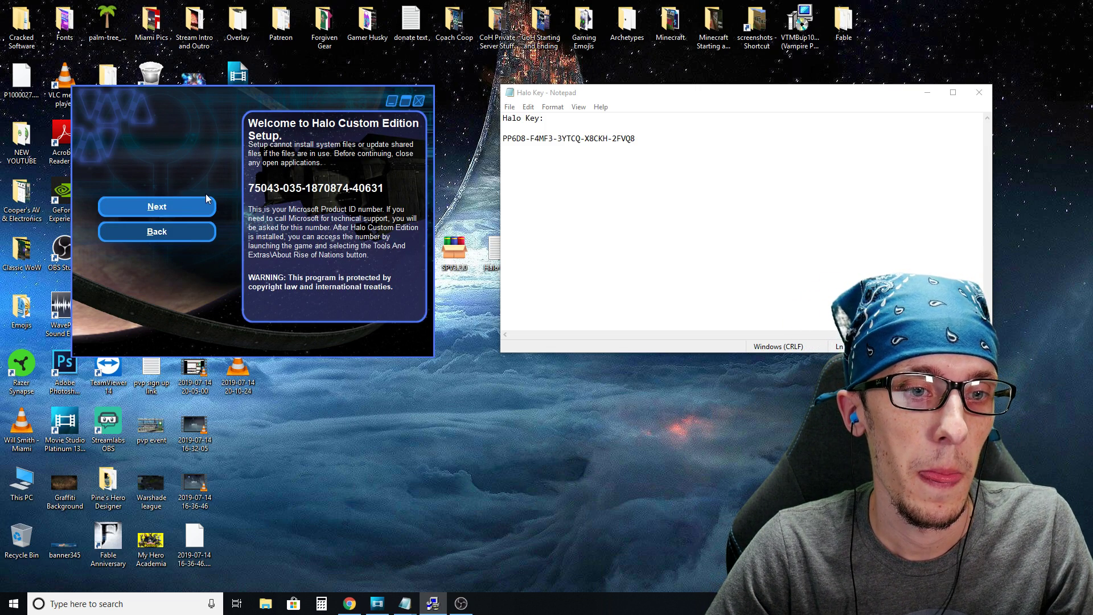
click(164, 208)
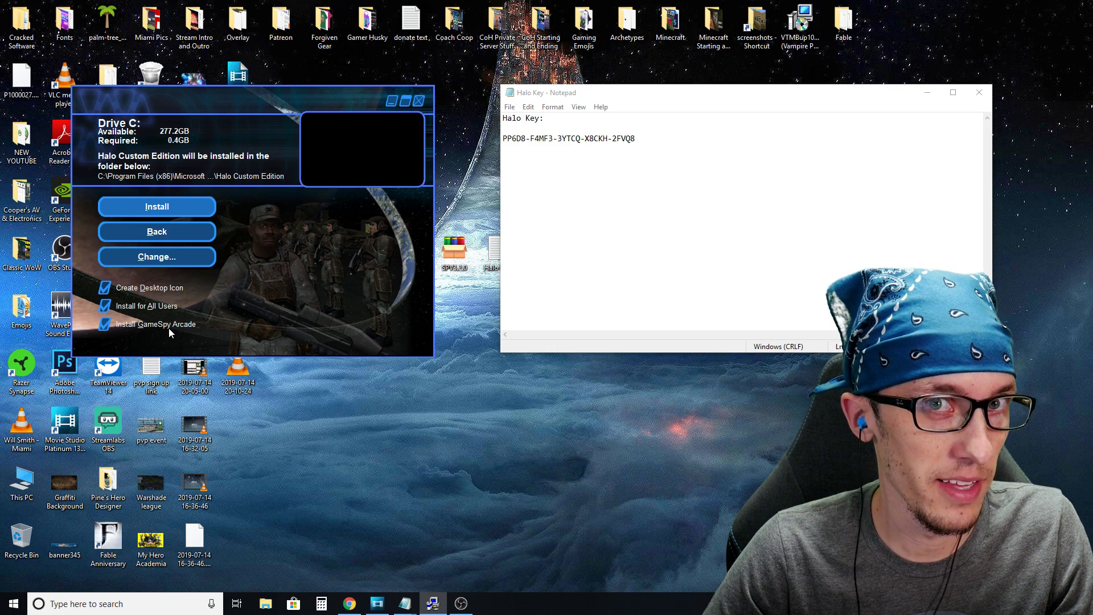
click(105, 325)
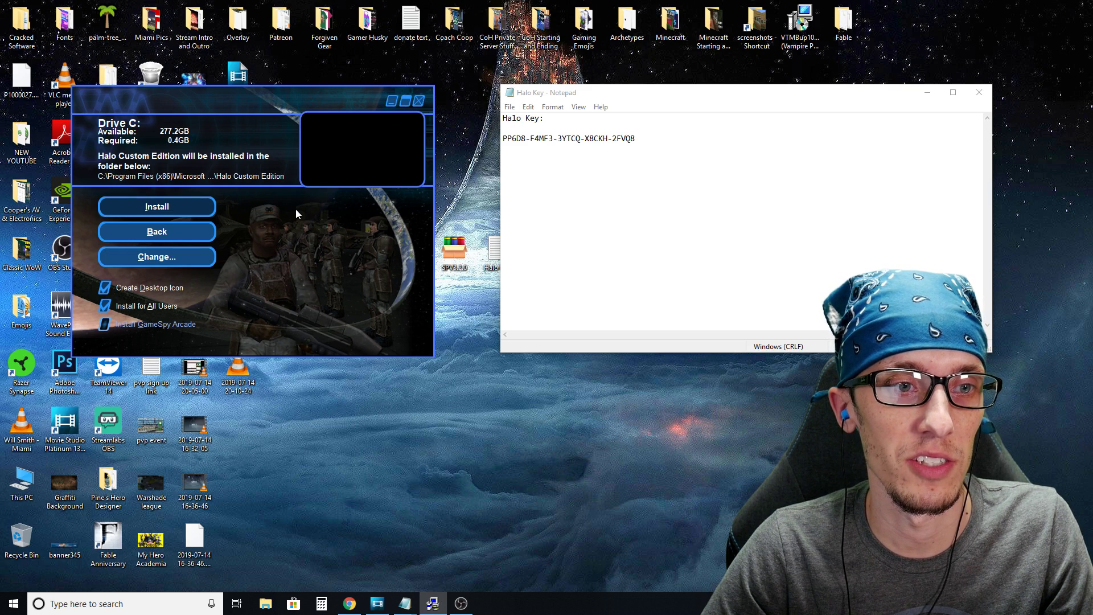
click(148, 208)
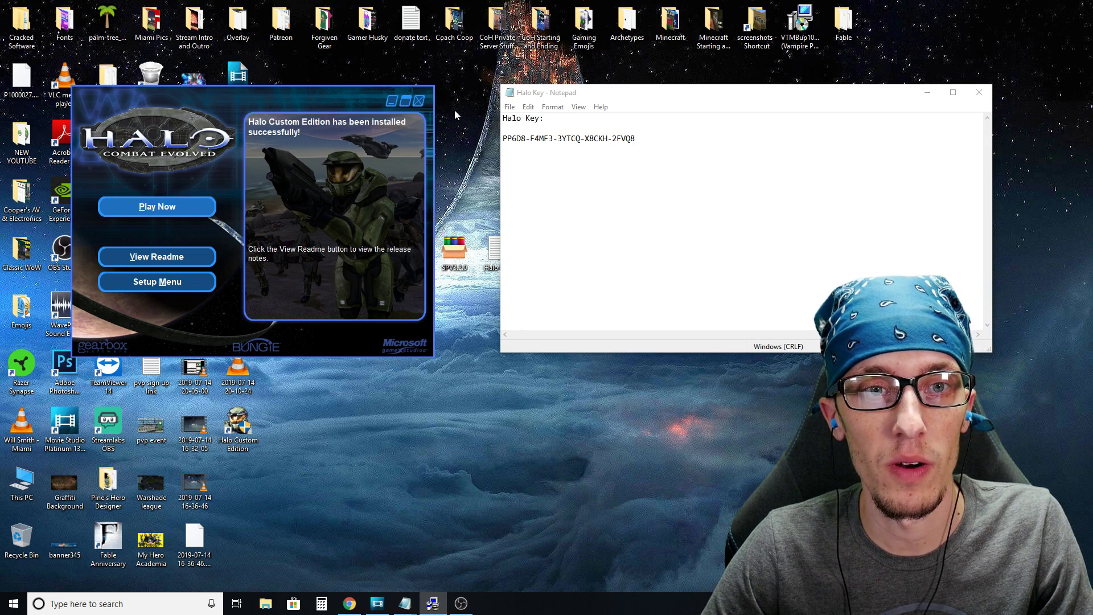
click(420, 100)
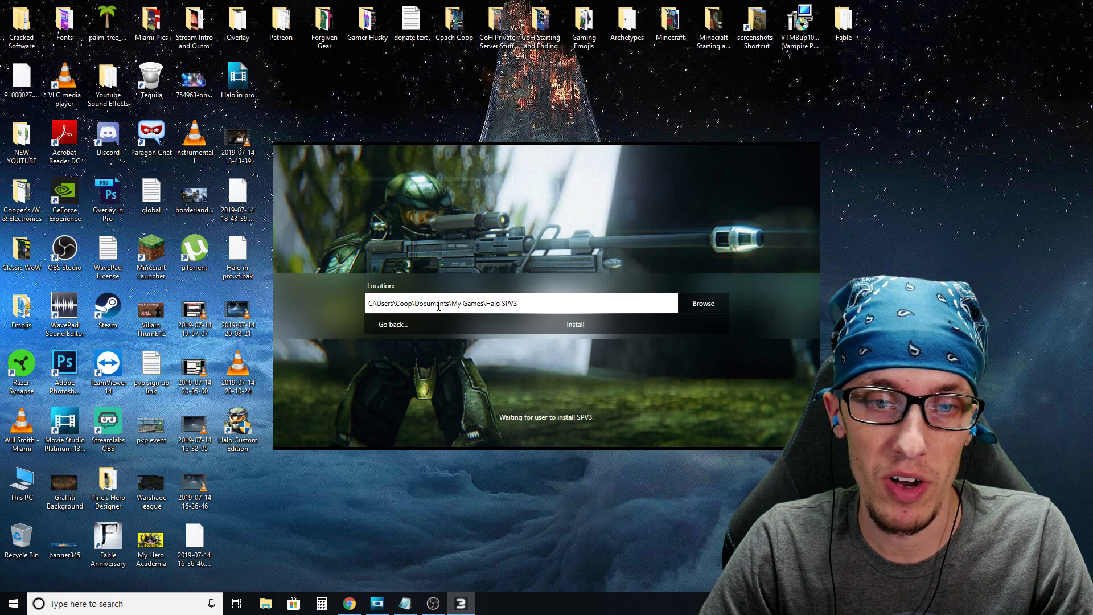
Install SPV3 into Documents\My Games\Halo SPV3
click(543, 328)
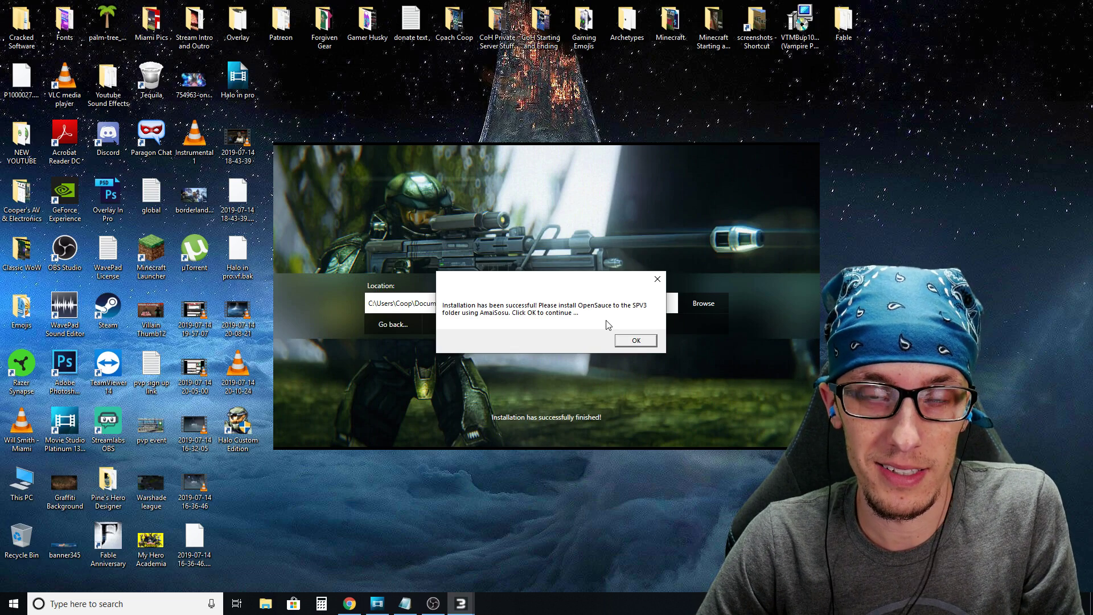
Install OpenSauce with AmaiSosu, close it, and go back to the SPV3 main menu
click(637, 341)
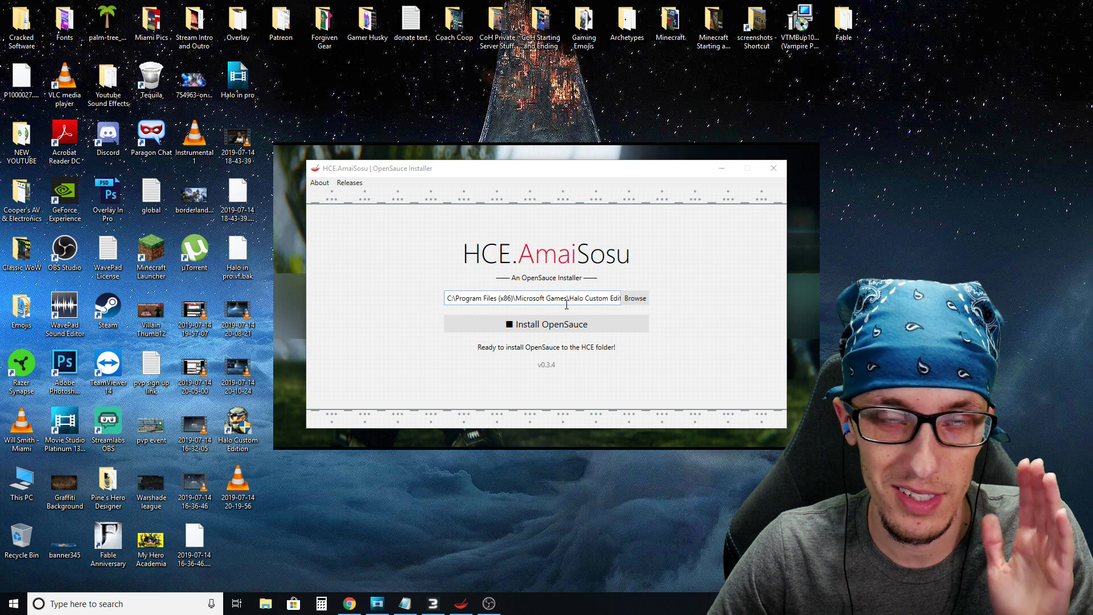
click(541, 326)
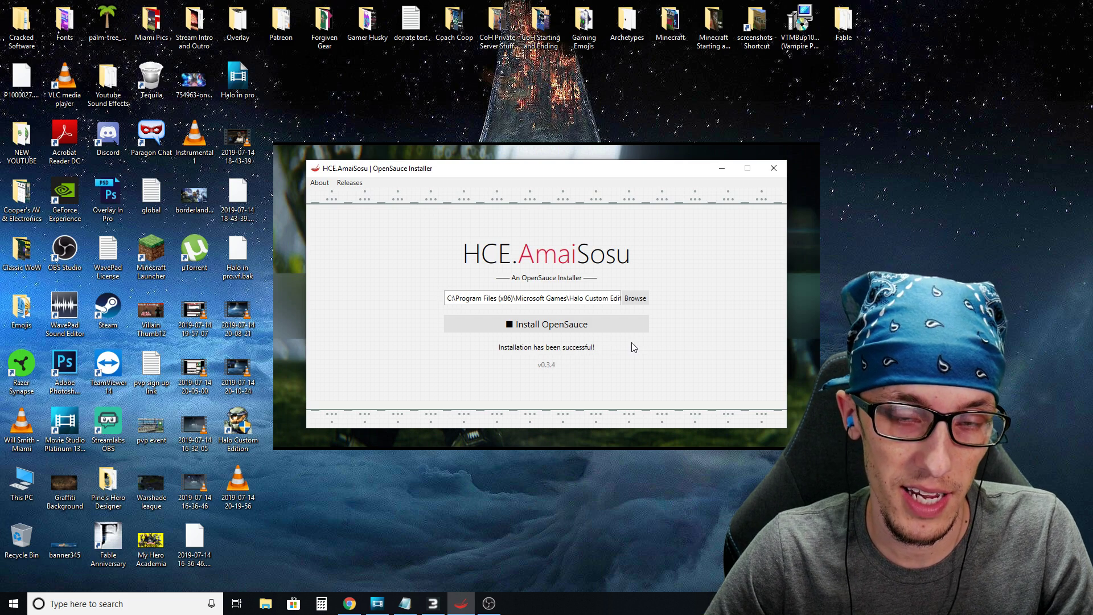
click(773, 168)
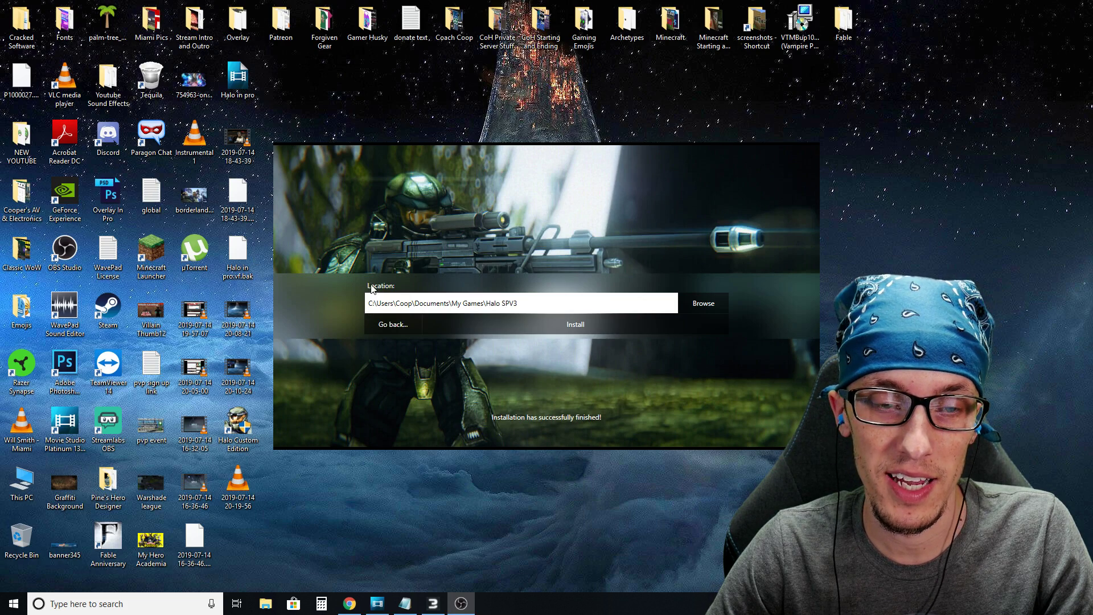
click(387, 327)
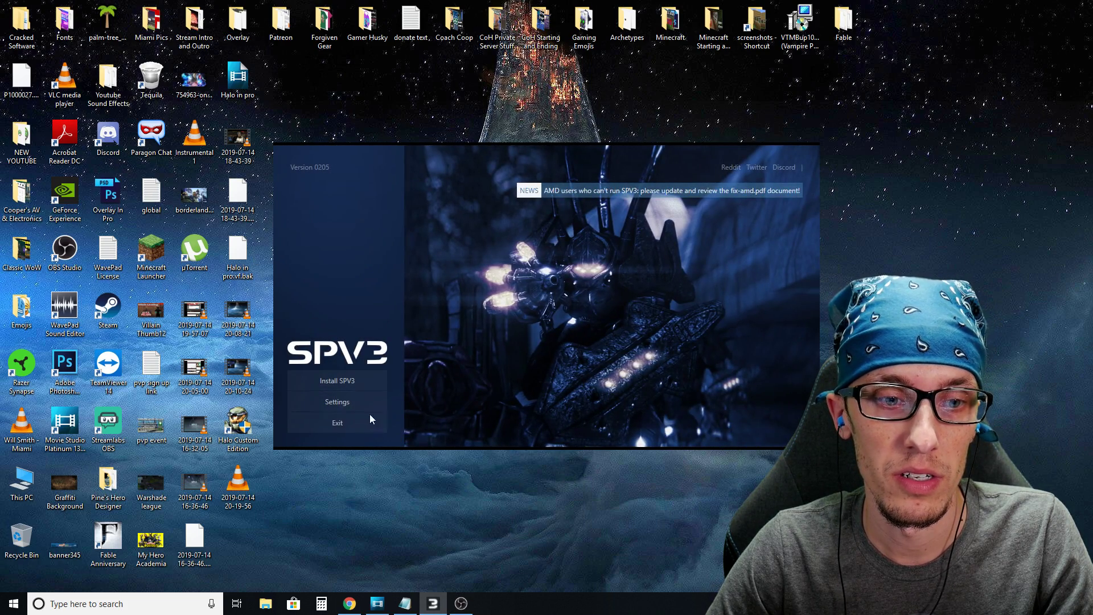
Exit the SPV3 installer and open Documents\My Games\Halo SPV3 in File Explorer
click(349, 422)
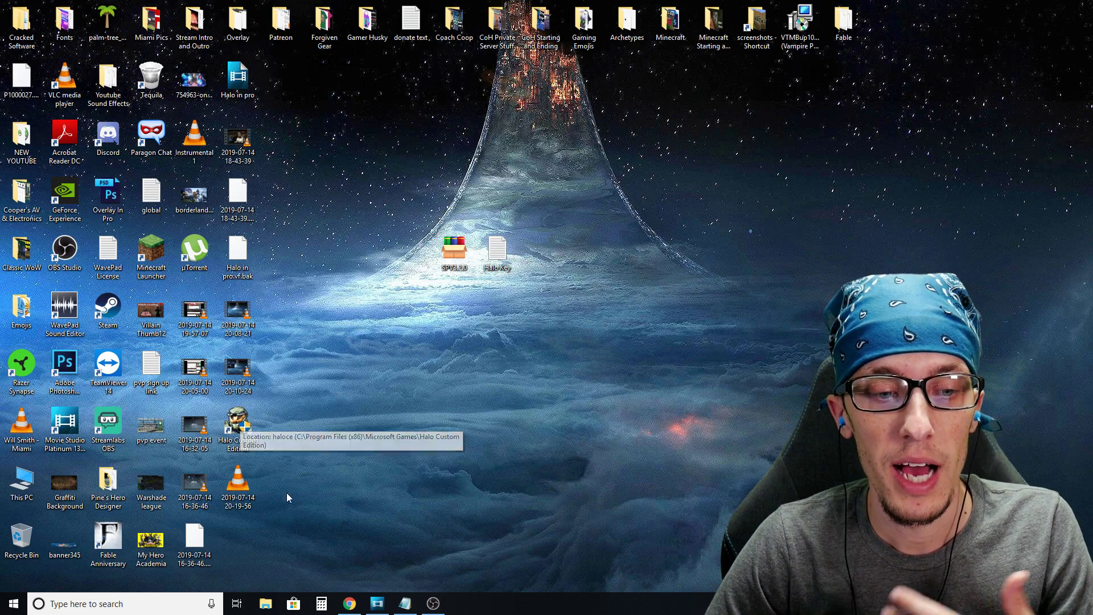
click(265, 604)
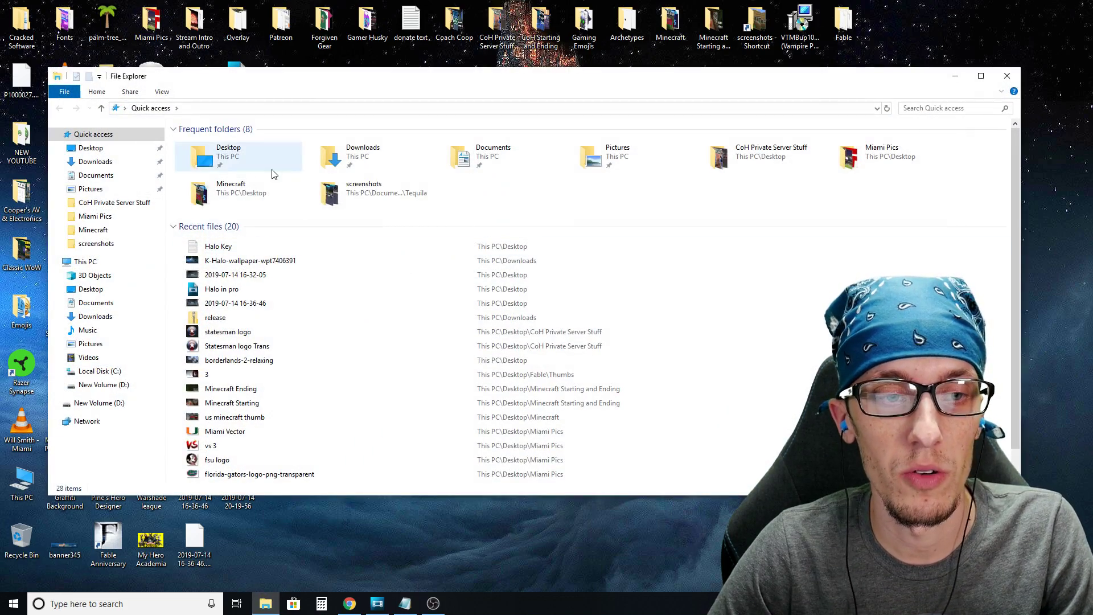
click(96, 176)
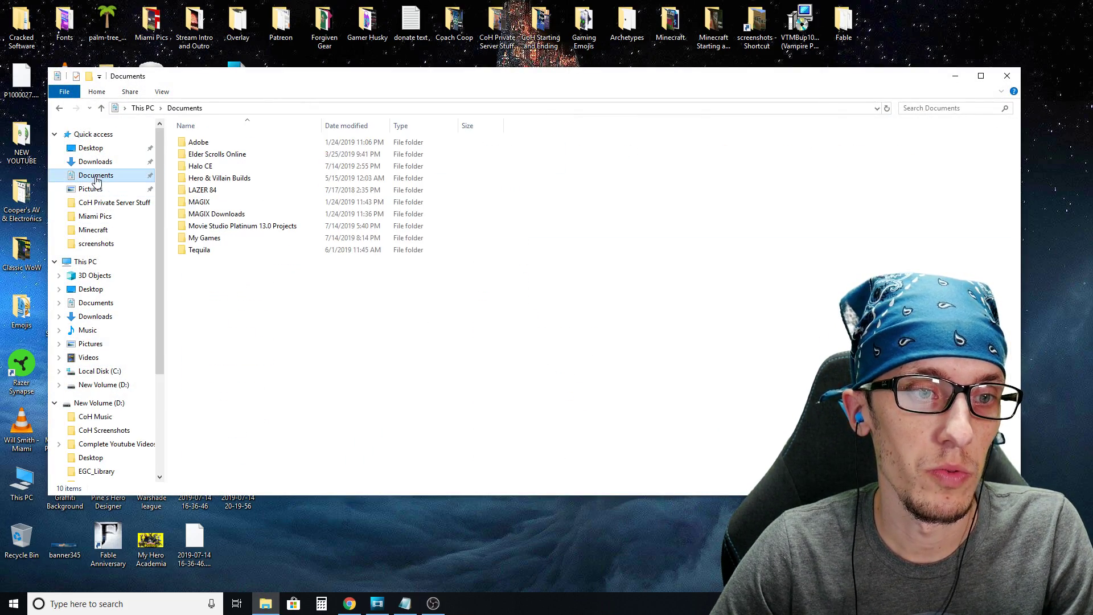
double_click(209, 239)
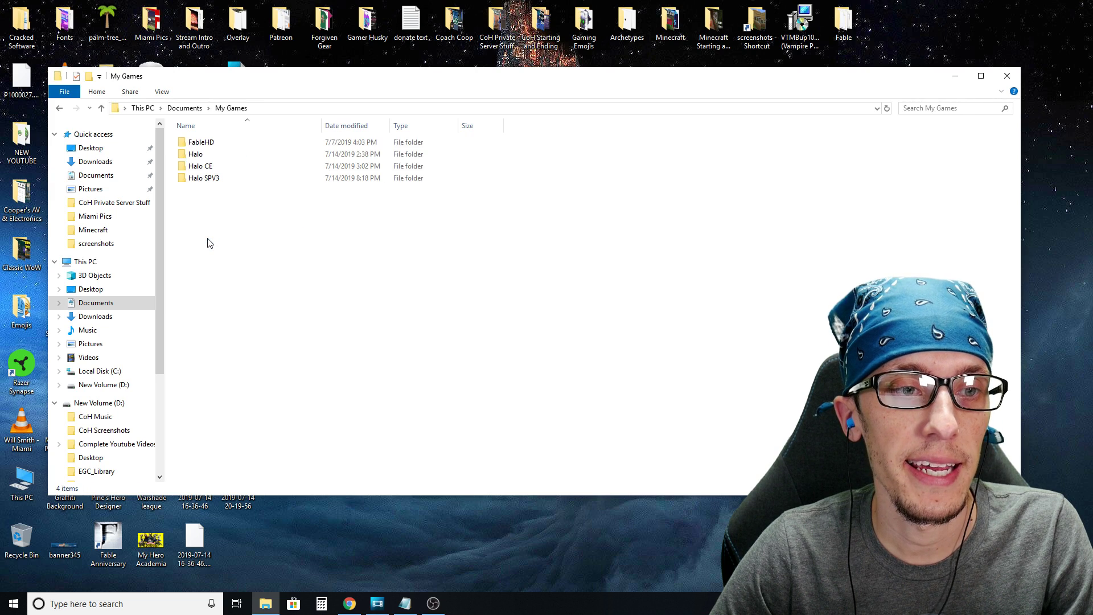
double_click(223, 180)
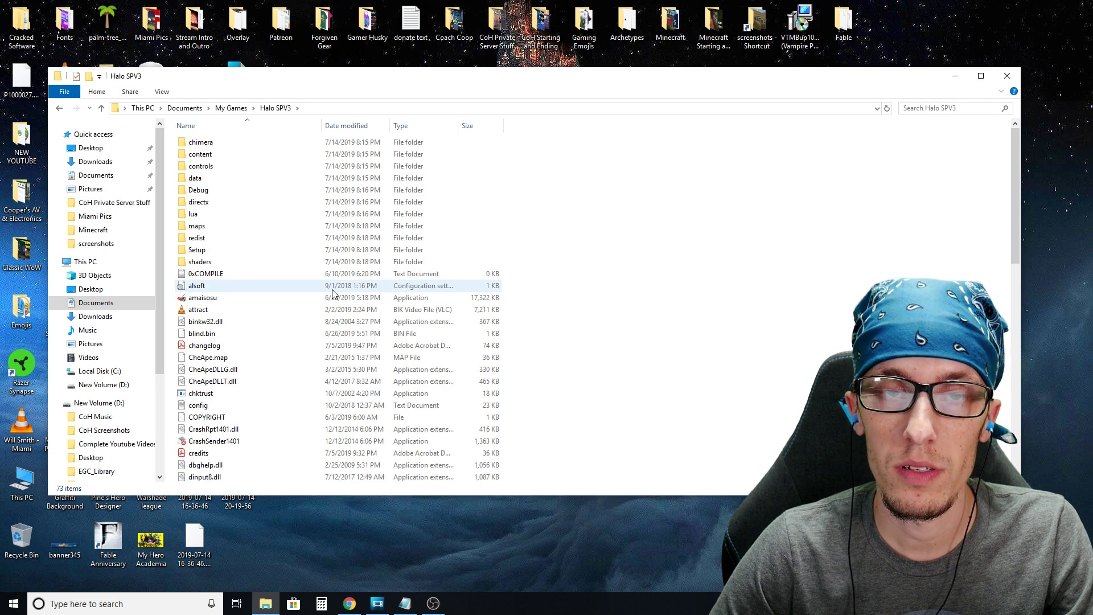
Create a shortcut to the spv3 application inside the Halo SPV3 folder
scroll(333, 294, down, 9)
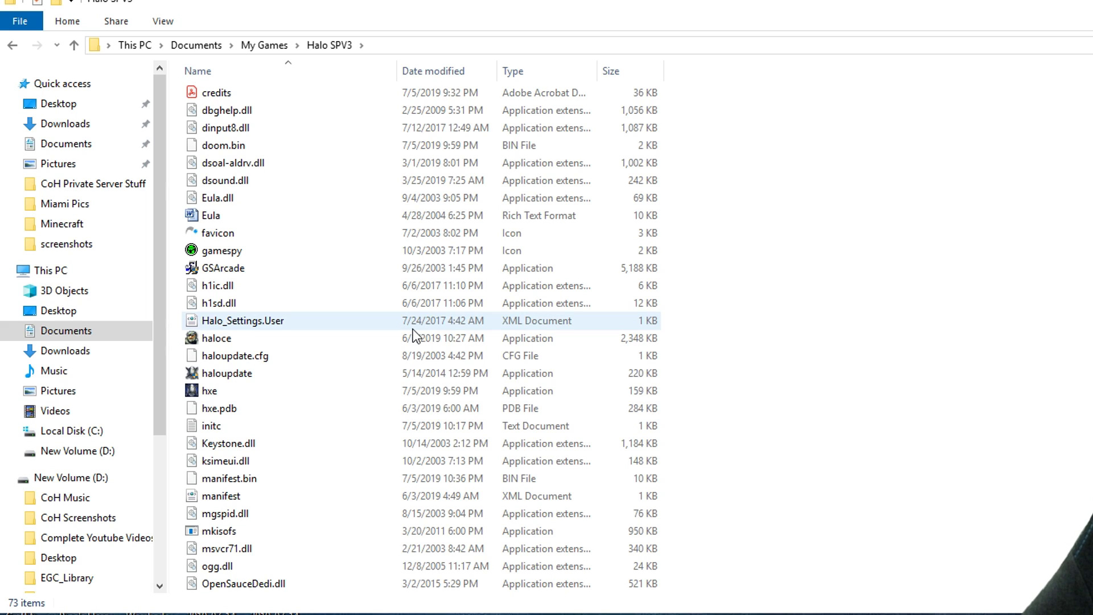
scroll(429, 425, down, 6)
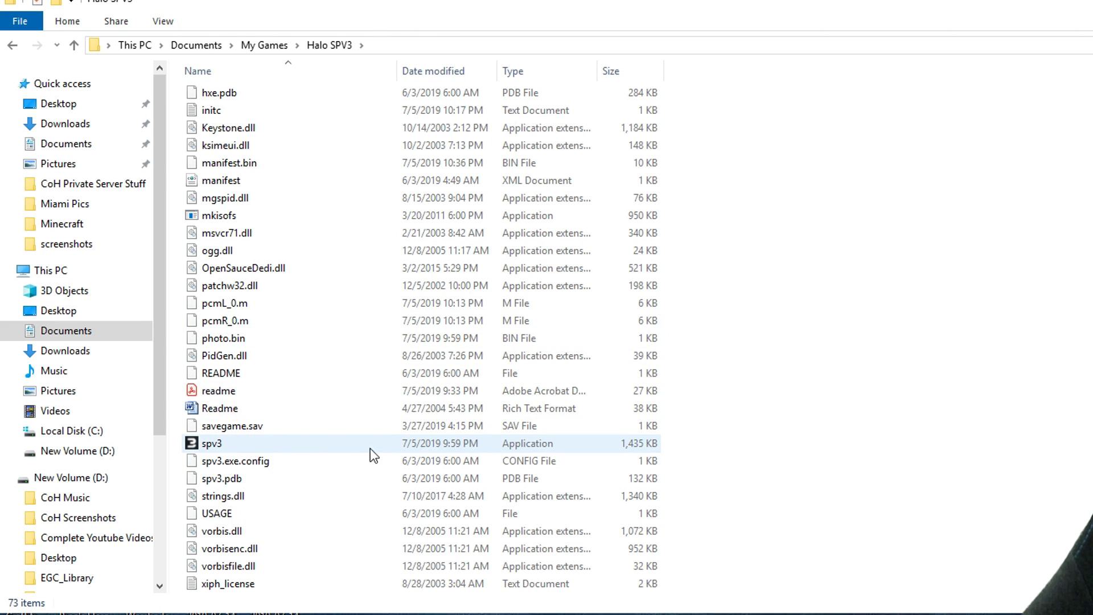
click(214, 450)
right_click(214, 448)
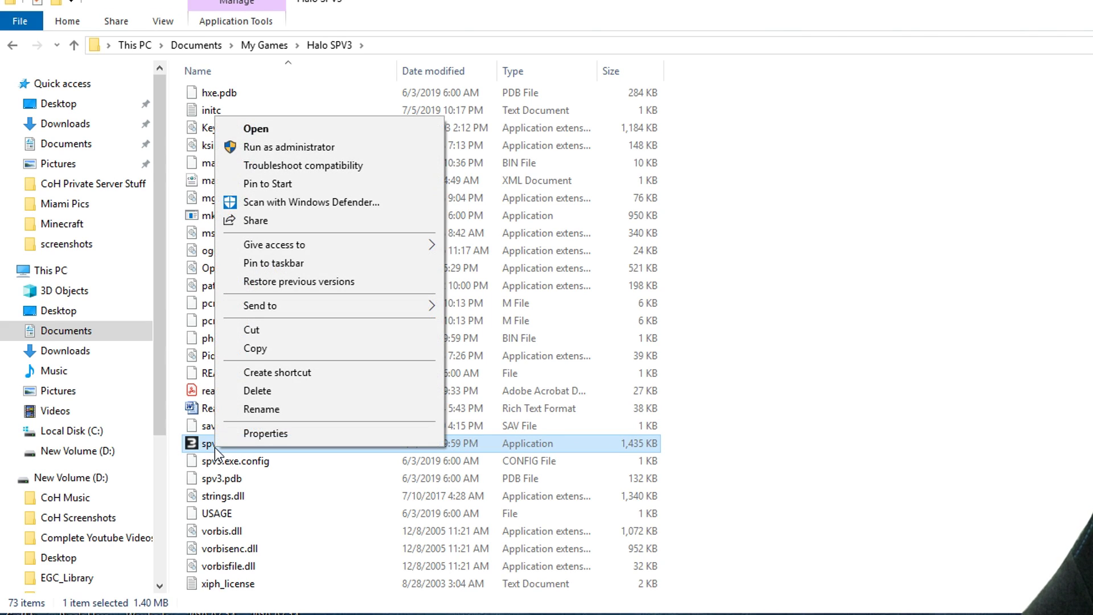
click(267, 373)
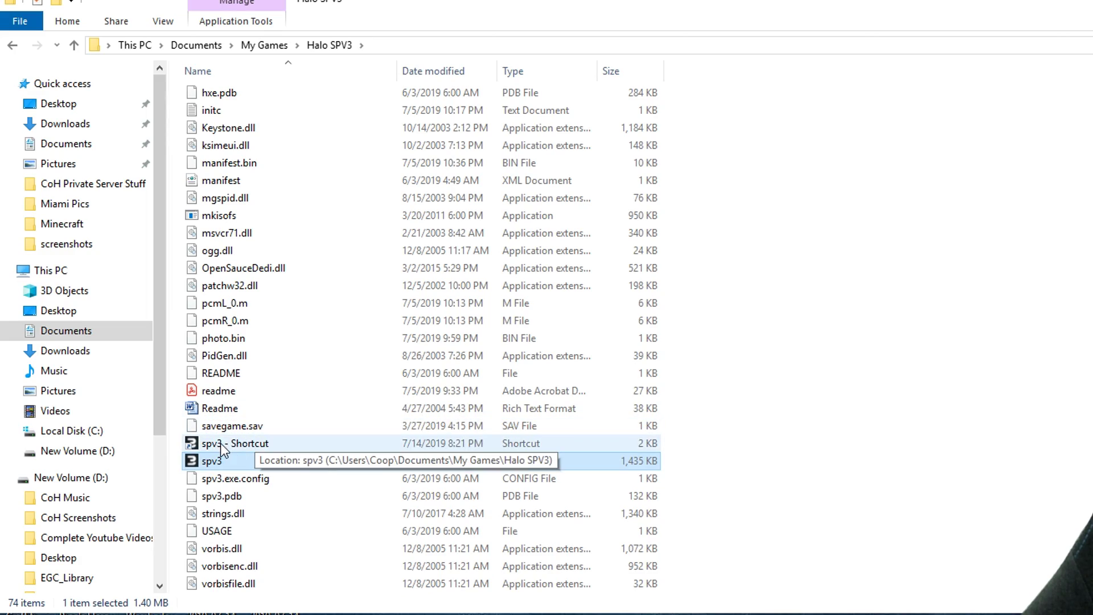
Put the spv3 shortcut on the desktop beside SPV3.2.0 and launch it
drag(214, 443, 474, 614)
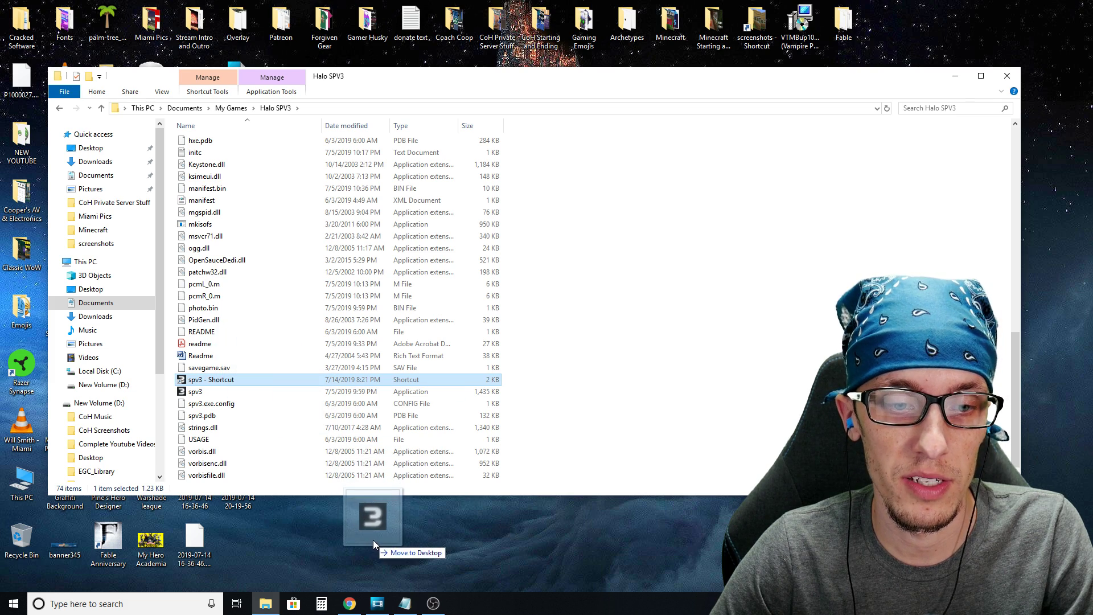
drag(374, 540, 373, 540)
click(1005, 76)
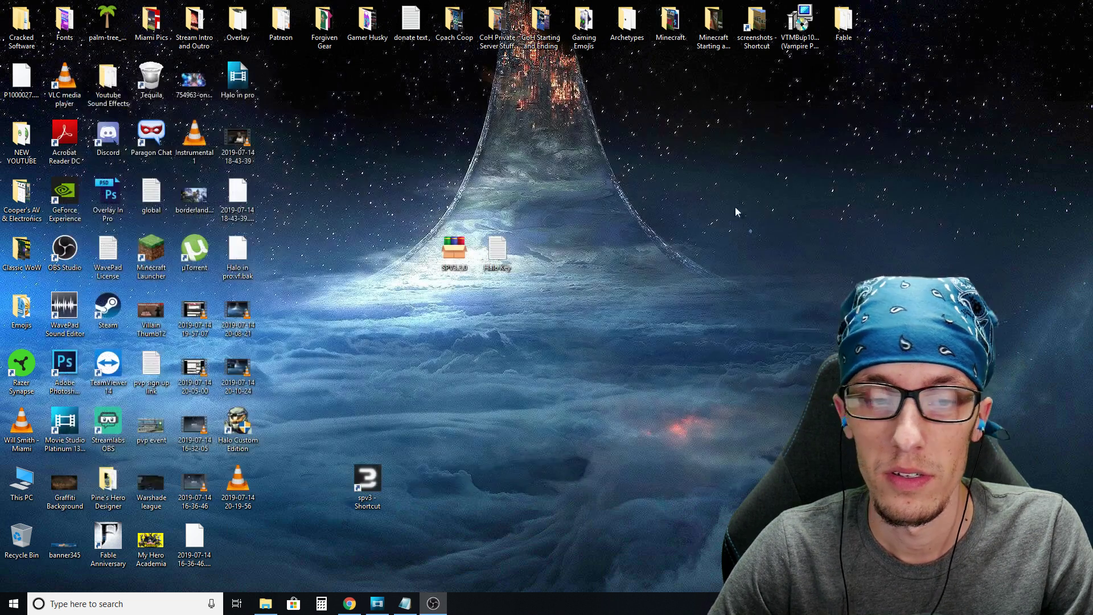
drag(403, 265, 398, 242)
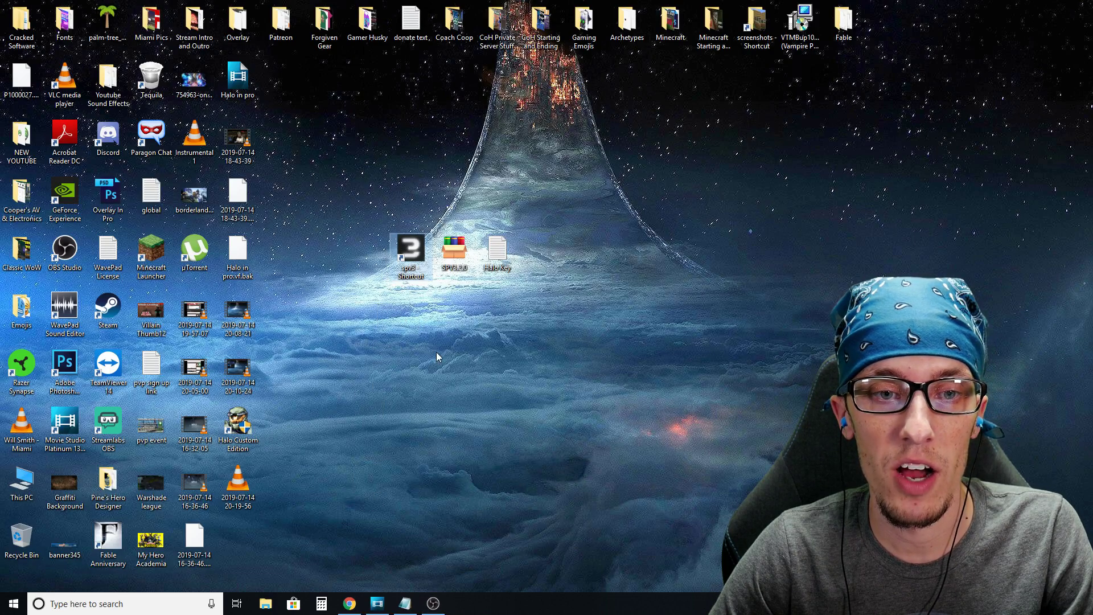
double_click(405, 257)
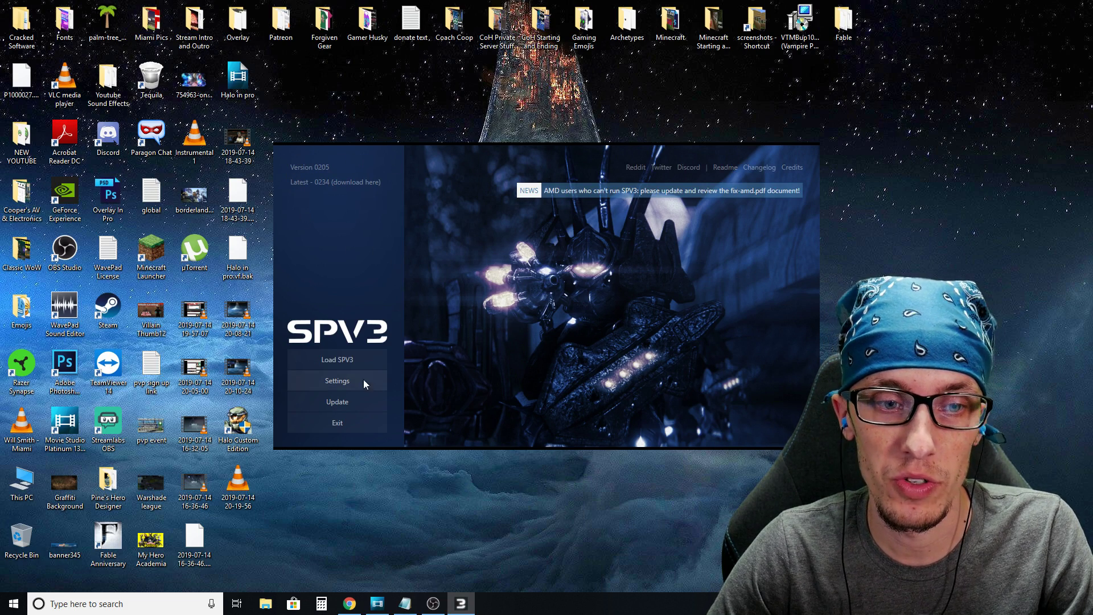
Review the launcher settings (1920×1080 resolution, field of view 90) and save them
click(343, 380)
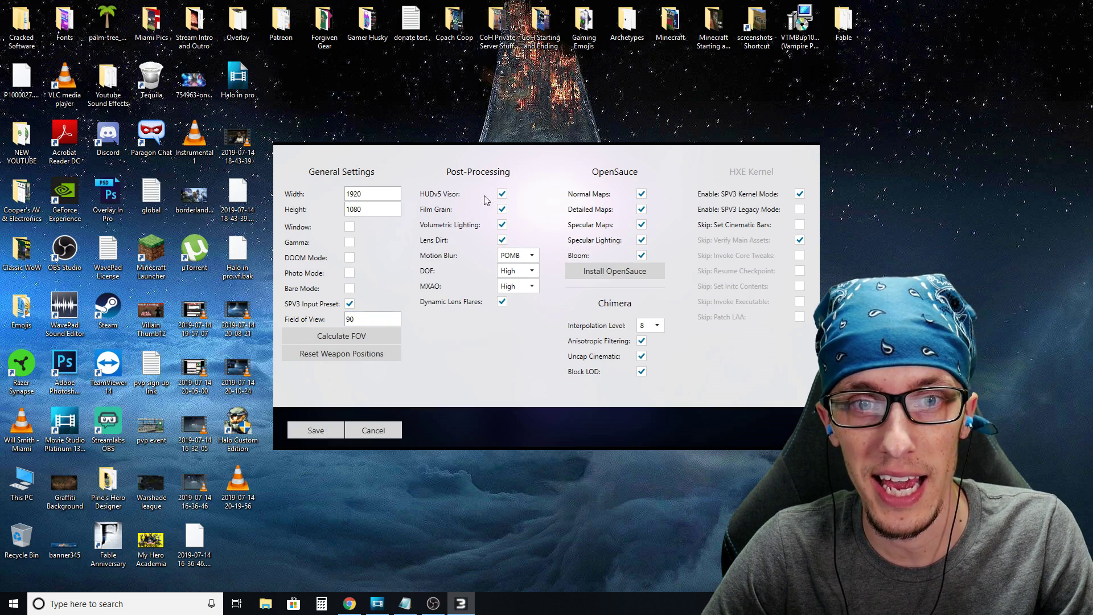
click(316, 430)
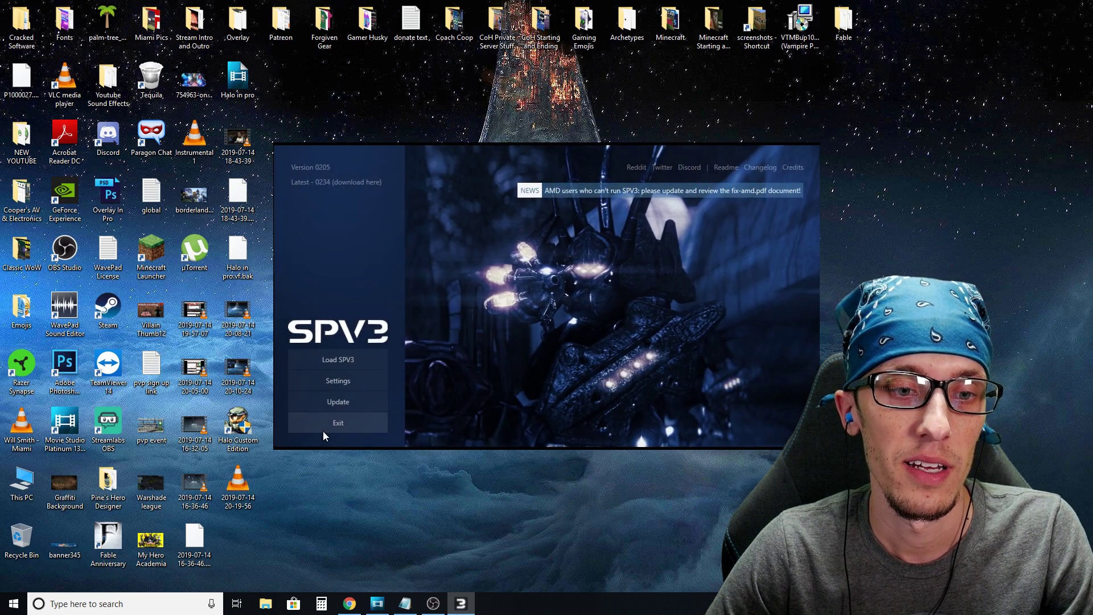